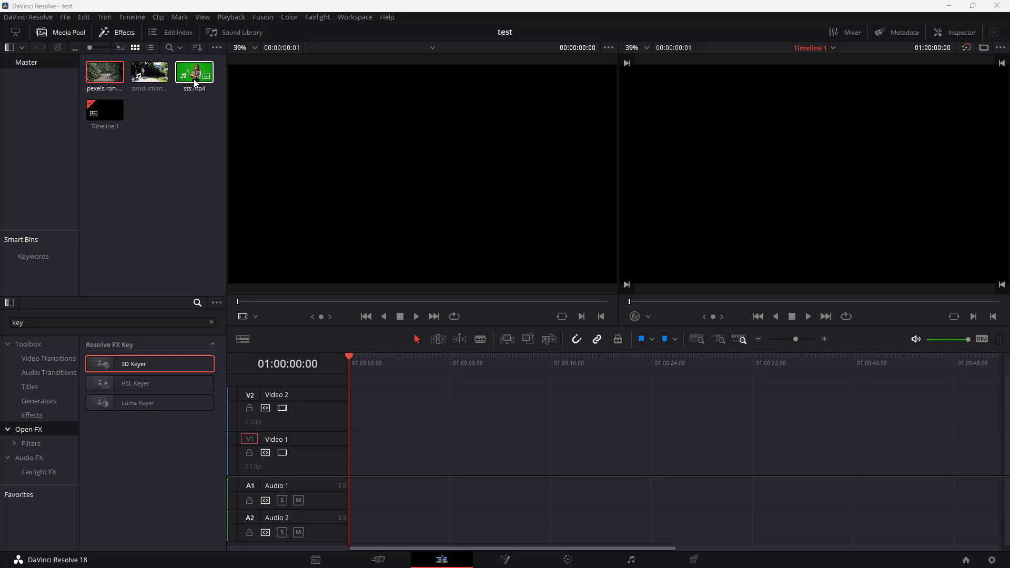
# Step: Add sss.mp4 to track V1, park the playhead at 01:00:06:09 and select the clip
pyautogui.moveTo(195, 79); pyautogui.dragTo(352, 453)
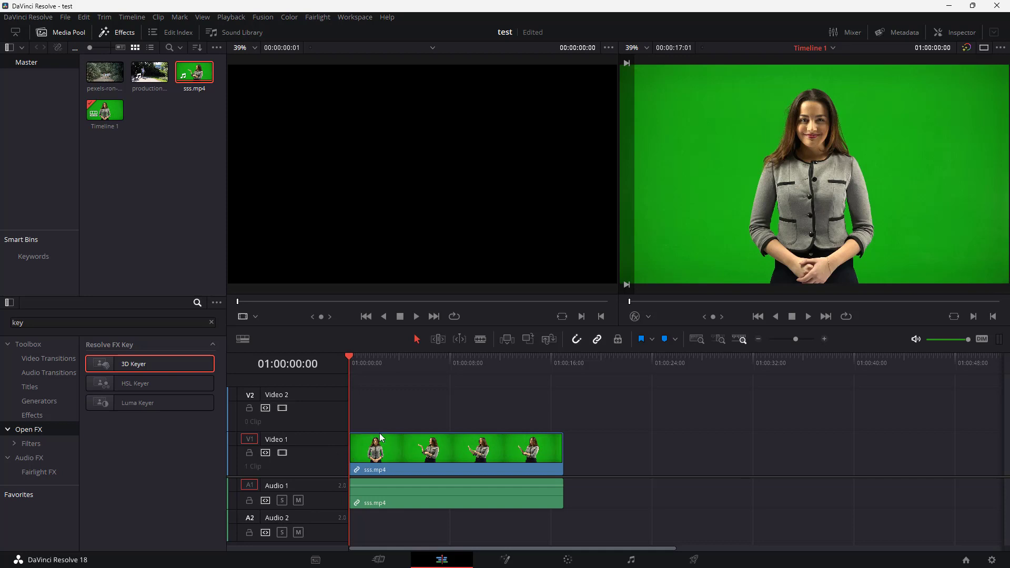
pyautogui.click(429, 365)
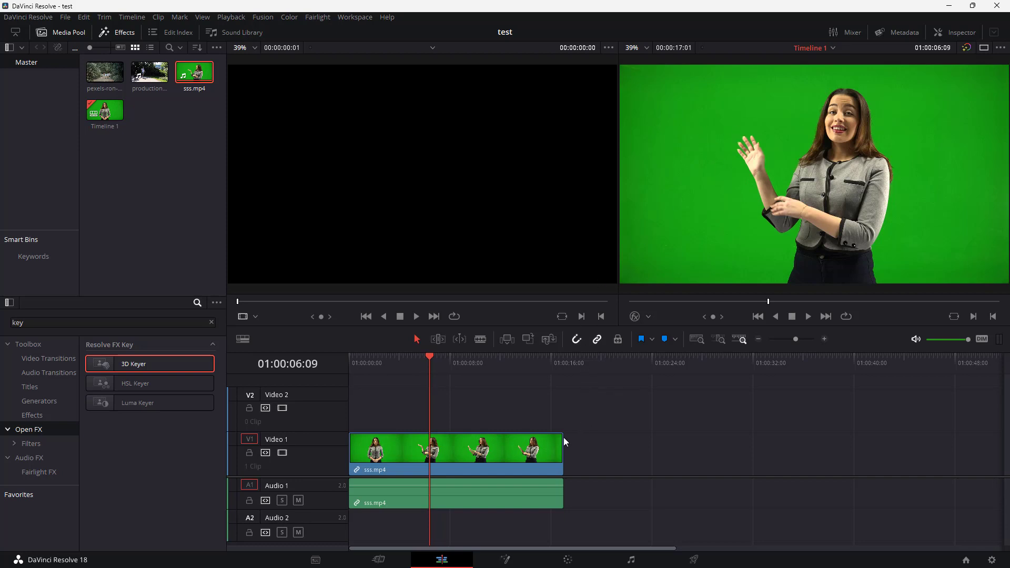
pyautogui.click(549, 451)
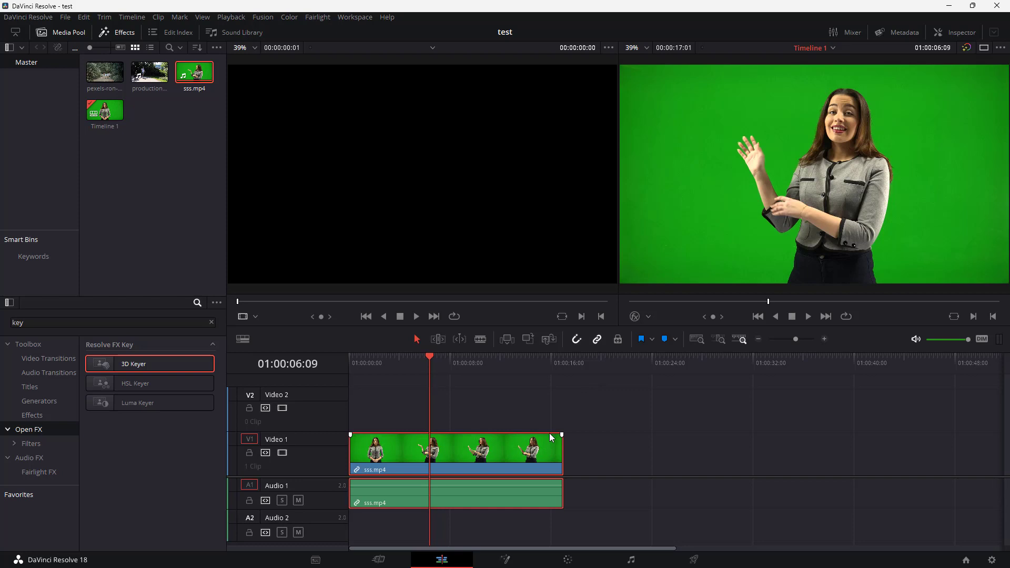
# Step: Turn on the viewer's Open FX Overlay and bring back the Effects library
pyautogui.click(648, 316)
pyautogui.click(653, 373)
pyautogui.click(122, 33)
pyautogui.click(122, 33)
# Step: Search effects for 'key', apply 3D Keyer to sss.mp4 and show its Inspector settings
pyautogui.click(112, 322)
pyautogui.hotkey('ctrl', 'a')
pyautogui.press('BackSpace')
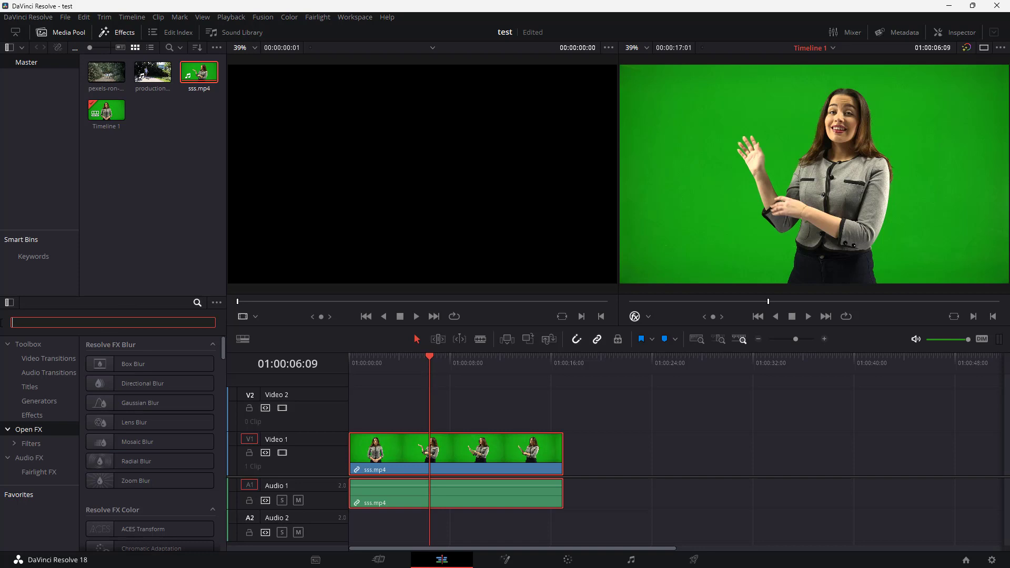
pyautogui.write('key')
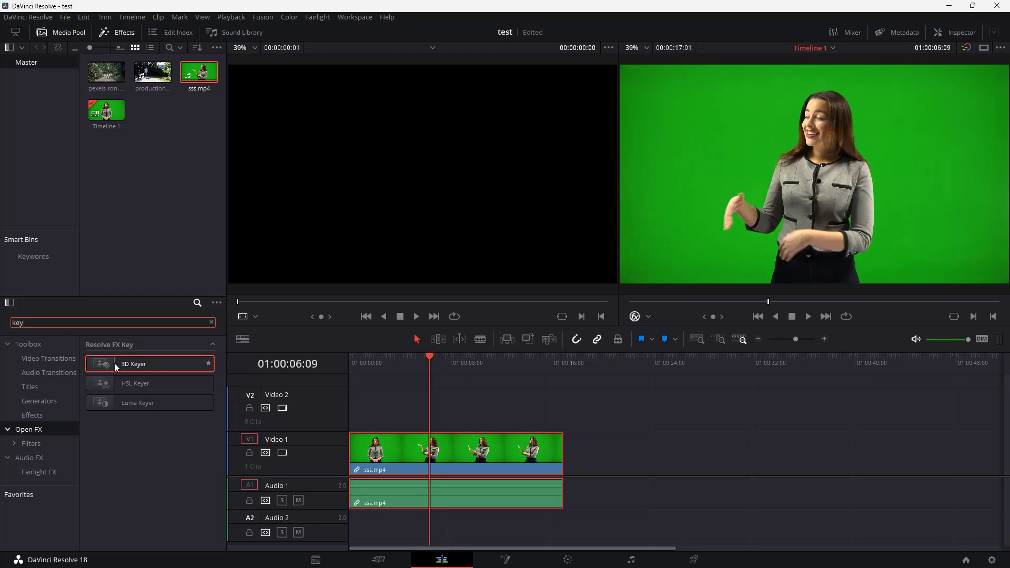
pyautogui.moveTo(119, 363); pyautogui.dragTo(434, 452)
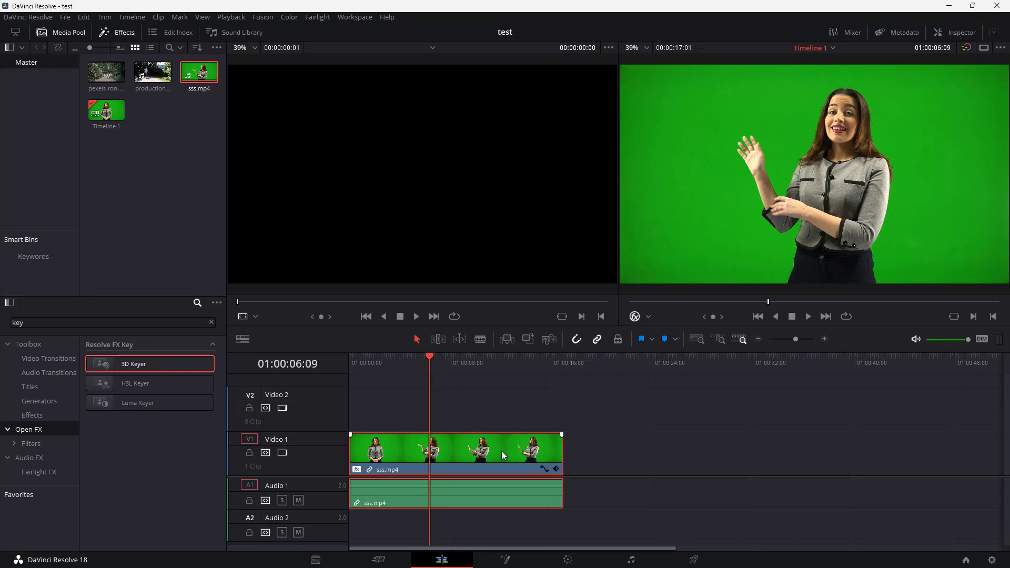
pyautogui.click(942, 33)
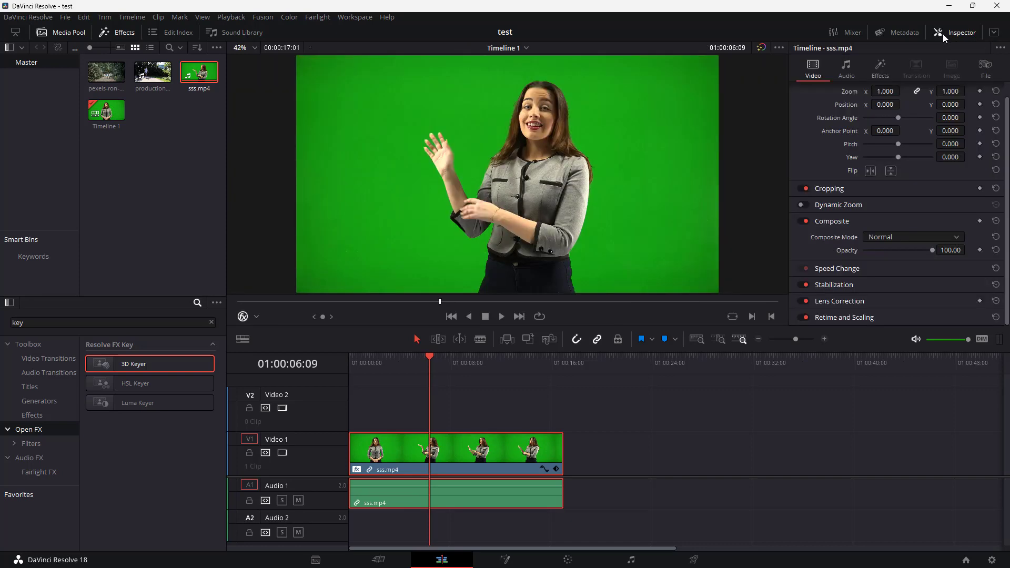
# Step: Show the 3D Keyer controls in the Inspector's Effects tab and activate the eyedropper
pyautogui.scroll(1, 866, 188)
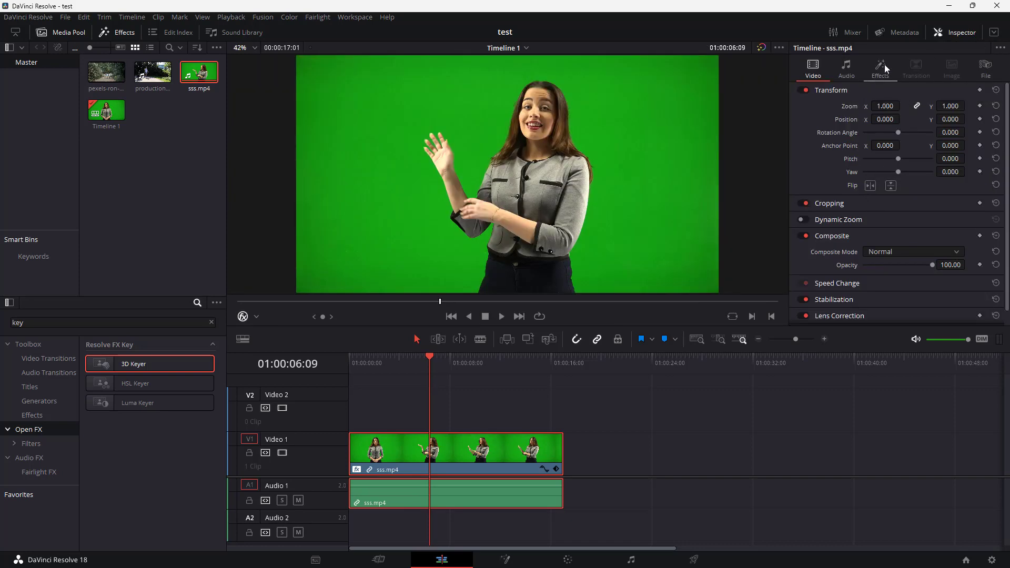
pyautogui.click(885, 64)
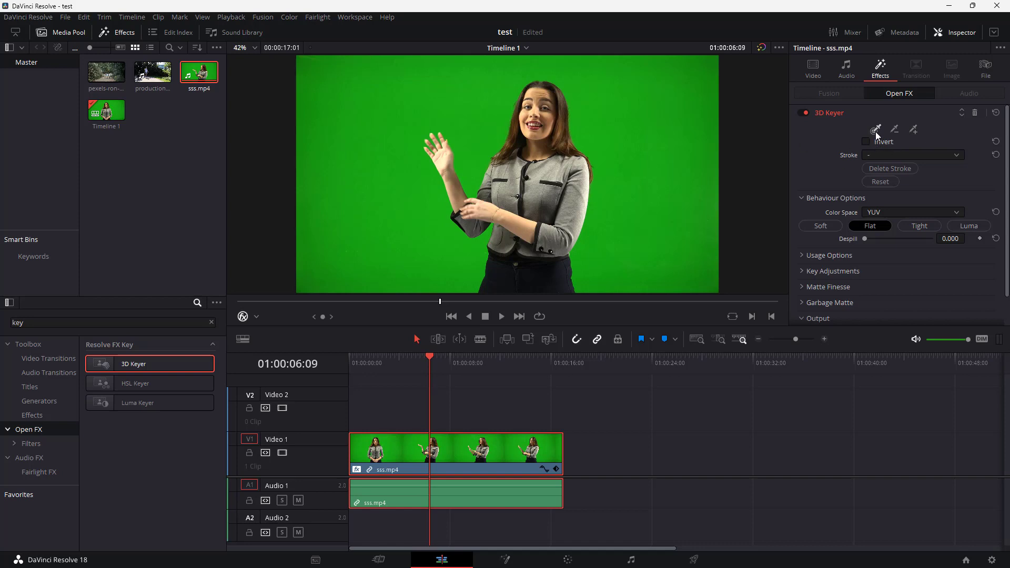
pyautogui.click(875, 130)
# Step: Sample the green backdrop as the key colour and enable Invert to show the presenter
pyautogui.click(632, 148)
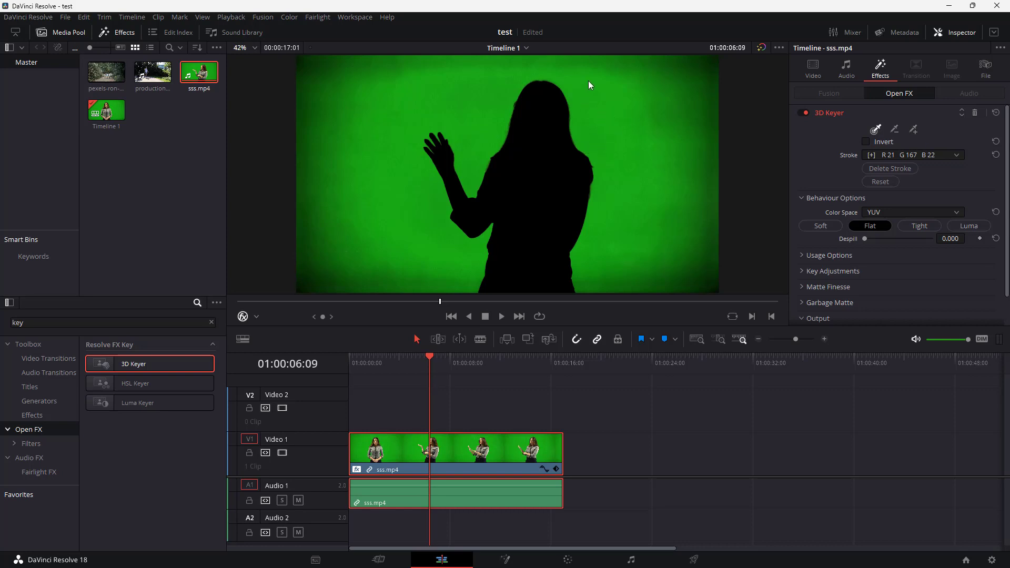
pyautogui.click(869, 142)
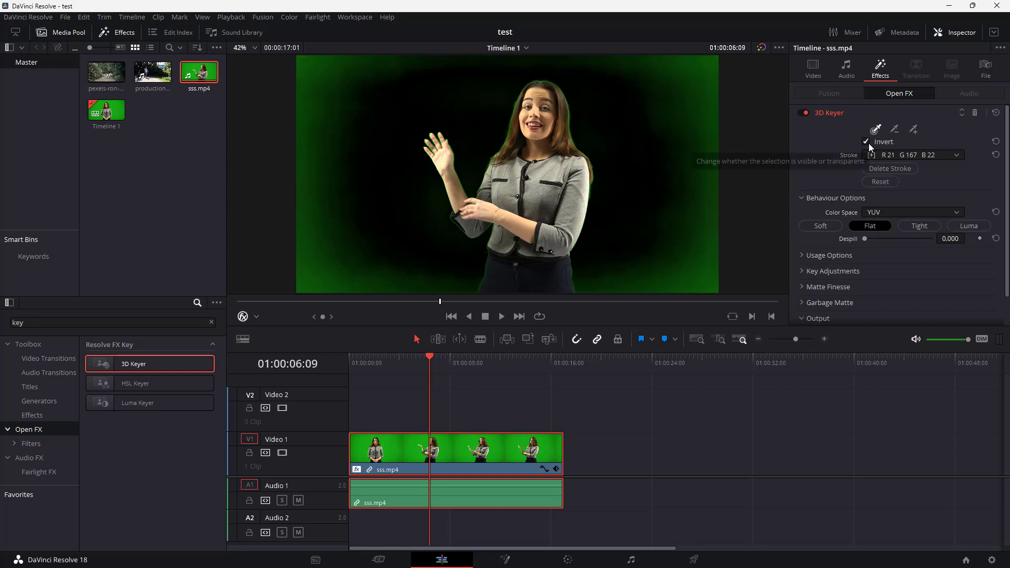
pyautogui.click(869, 143)
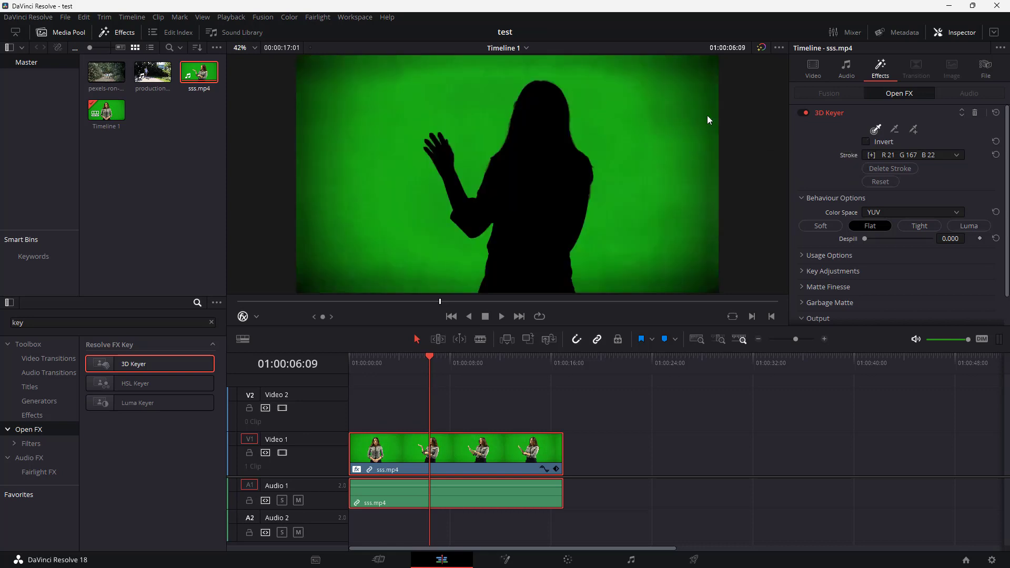
pyautogui.click(866, 142)
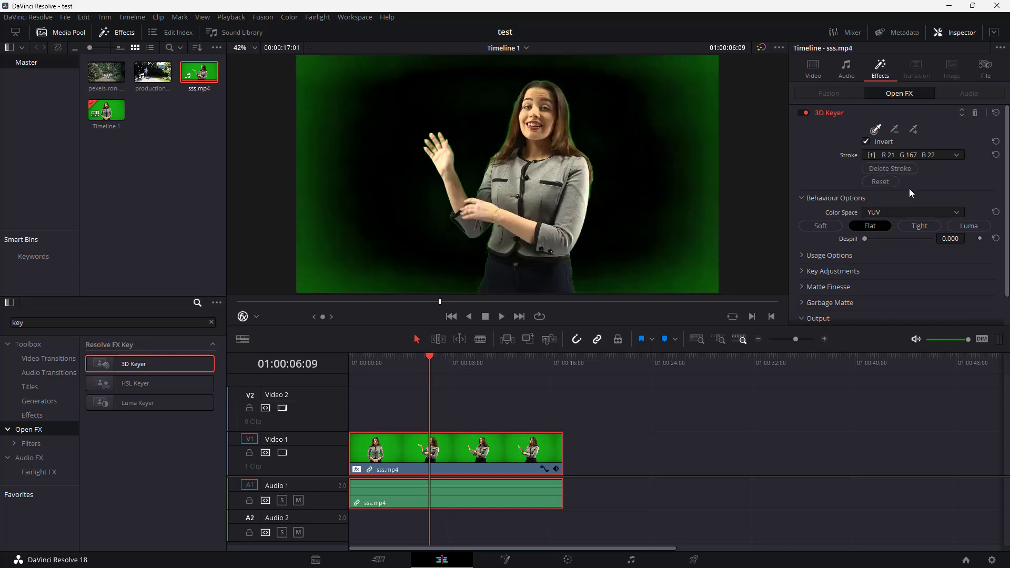
pyautogui.scroll(-1, 920, 174)
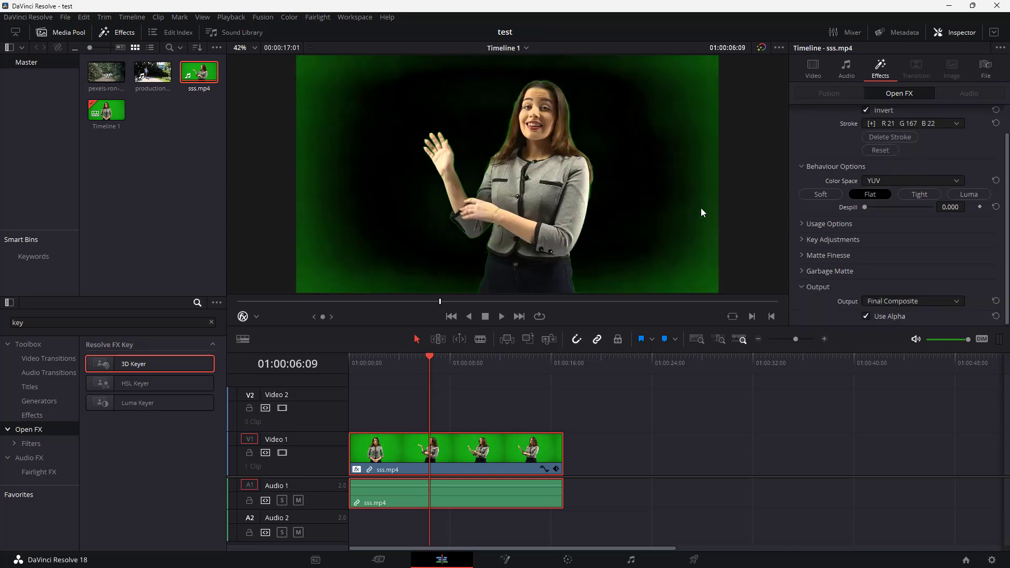
# Step: Compare the matte with Invert toggled, leaving Invert off and Despill at 0.000
pyautogui.moveTo(865, 208); pyautogui.dragTo(921, 208)
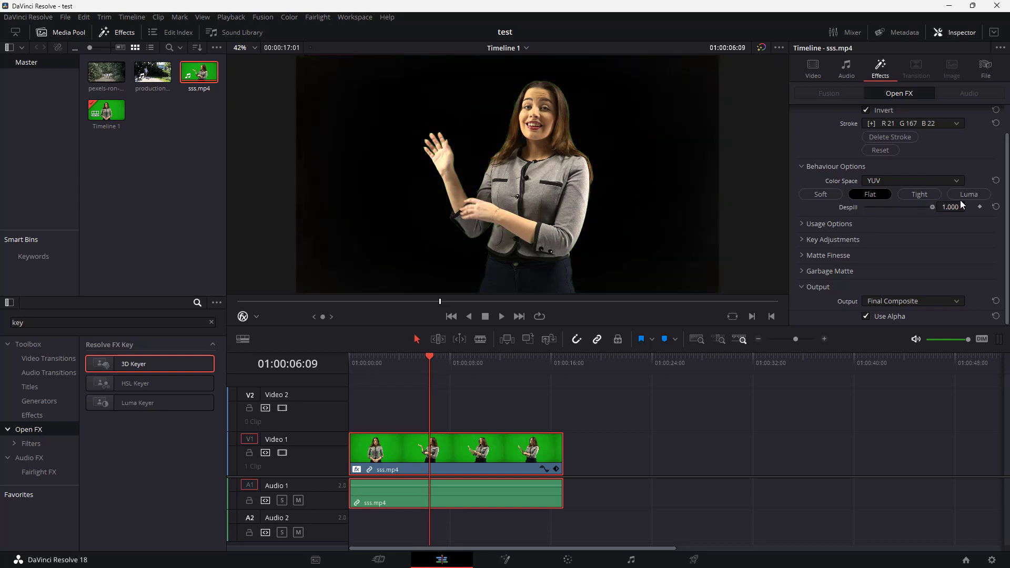
pyautogui.scroll(1, 923, 177)
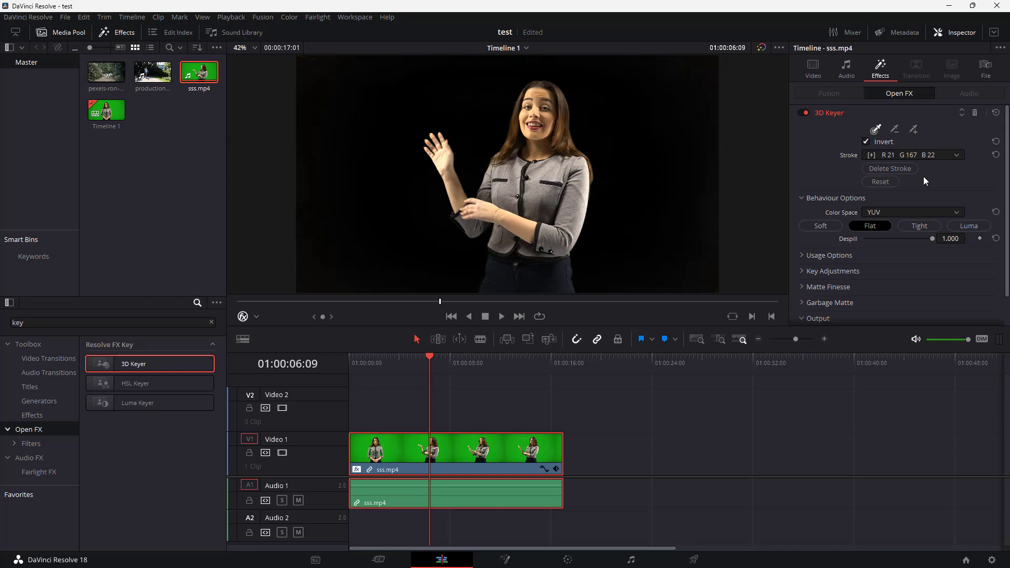
pyautogui.click(866, 142)
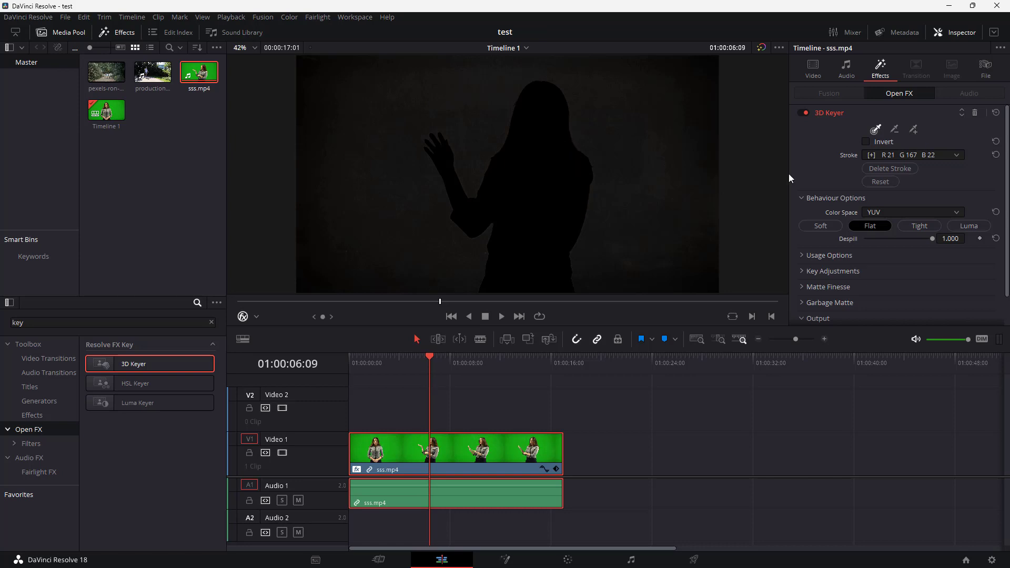
pyautogui.click(865, 140)
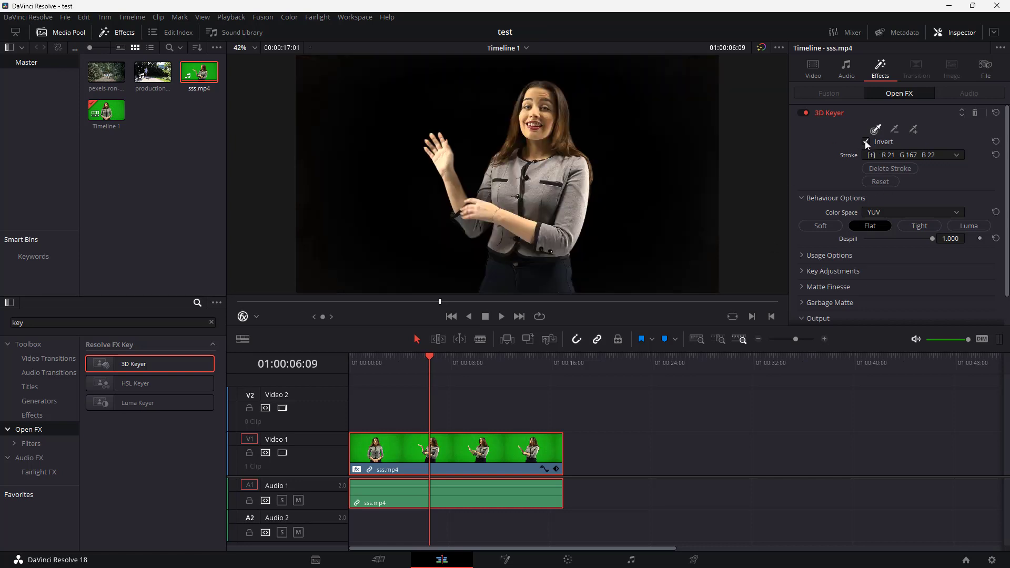
pyautogui.click(865, 142)
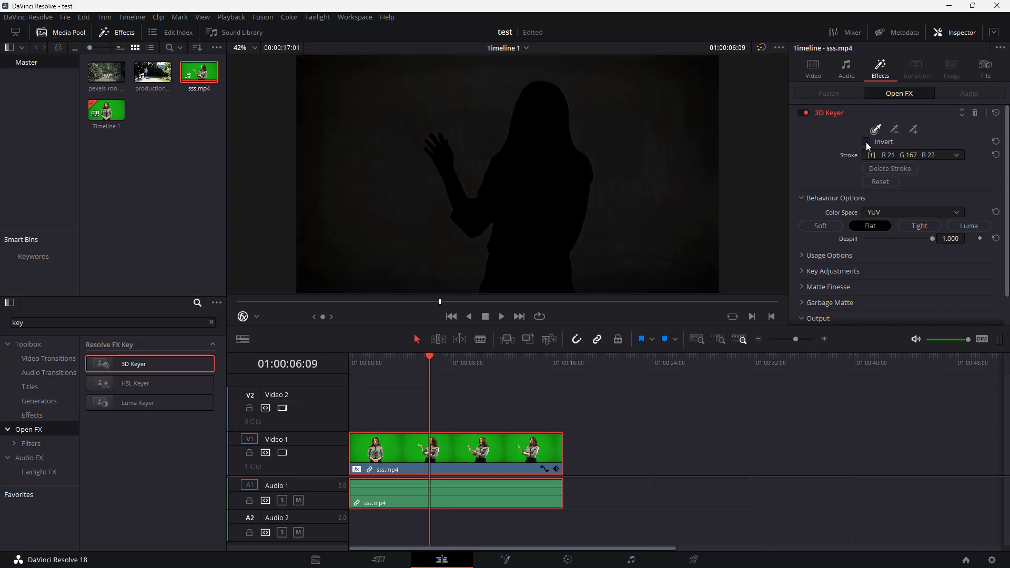
pyautogui.scroll(-1, 893, 168)
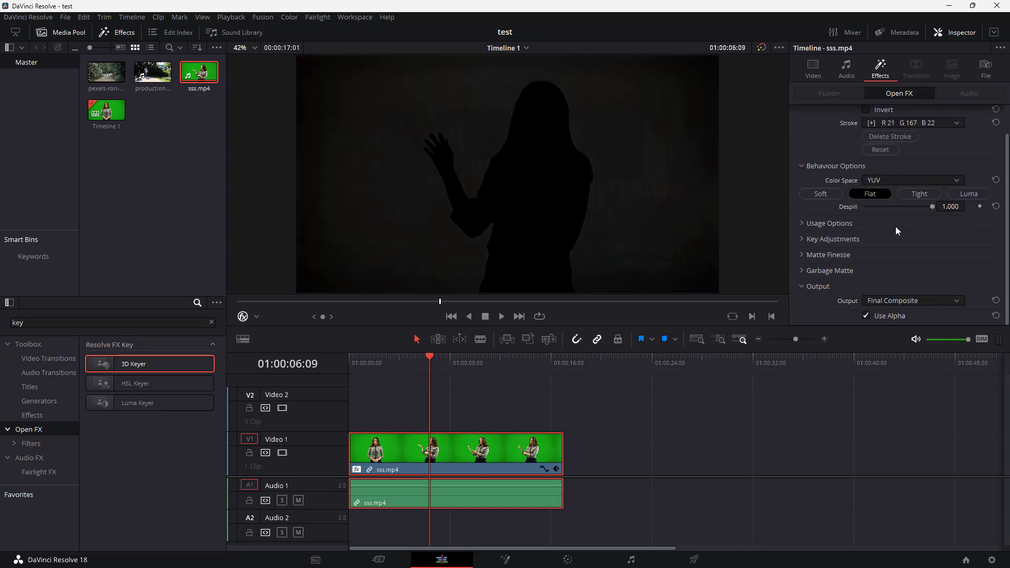
pyautogui.scroll(1, 868, 221)
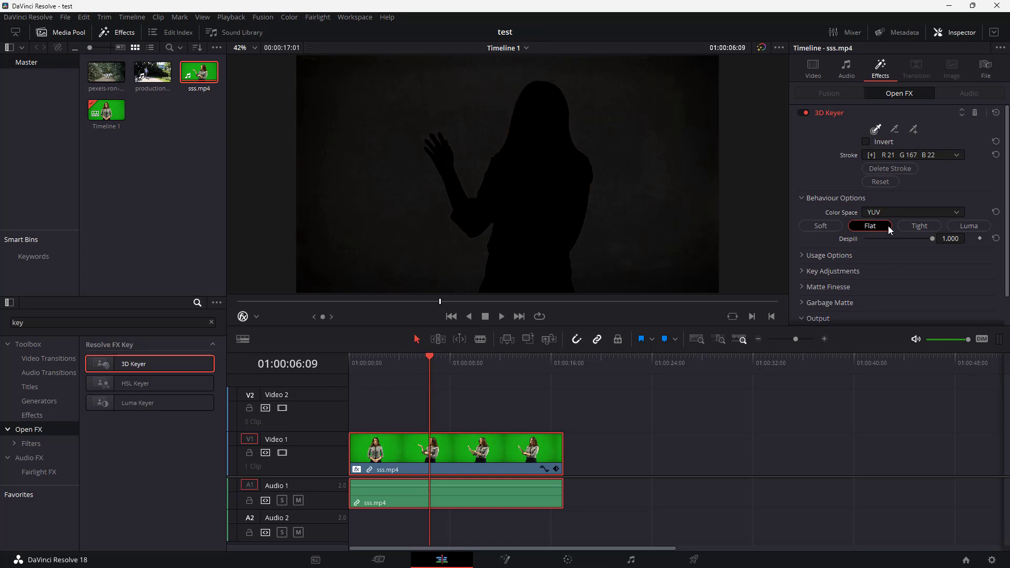
pyautogui.moveTo(932, 238); pyautogui.dragTo(847, 241)
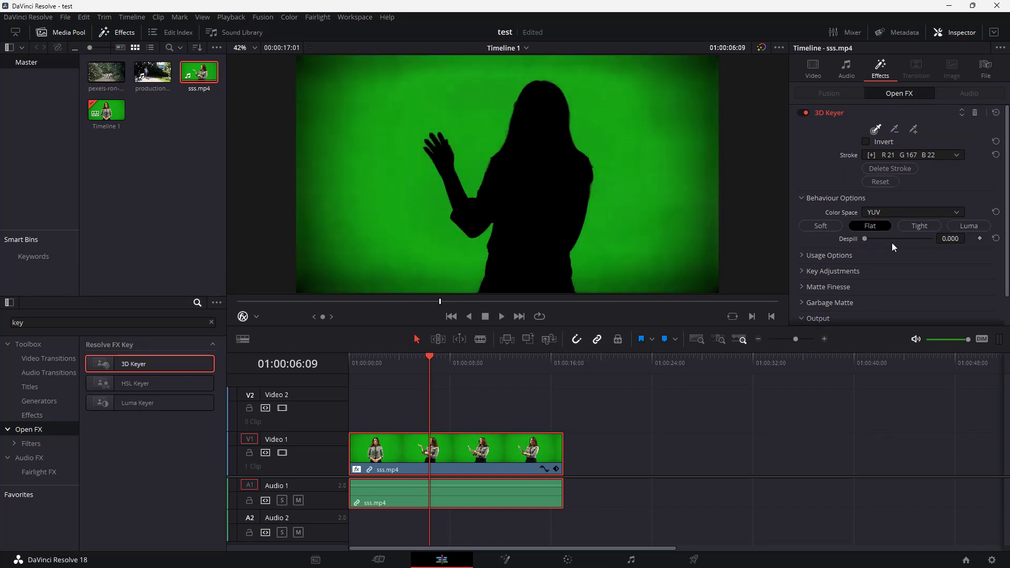
# Step: In Matte Finesse, set Black Clip to 0.0 and White Clip to 3.9
pyautogui.click(801, 287)
pyautogui.scroll(-3, 844, 263)
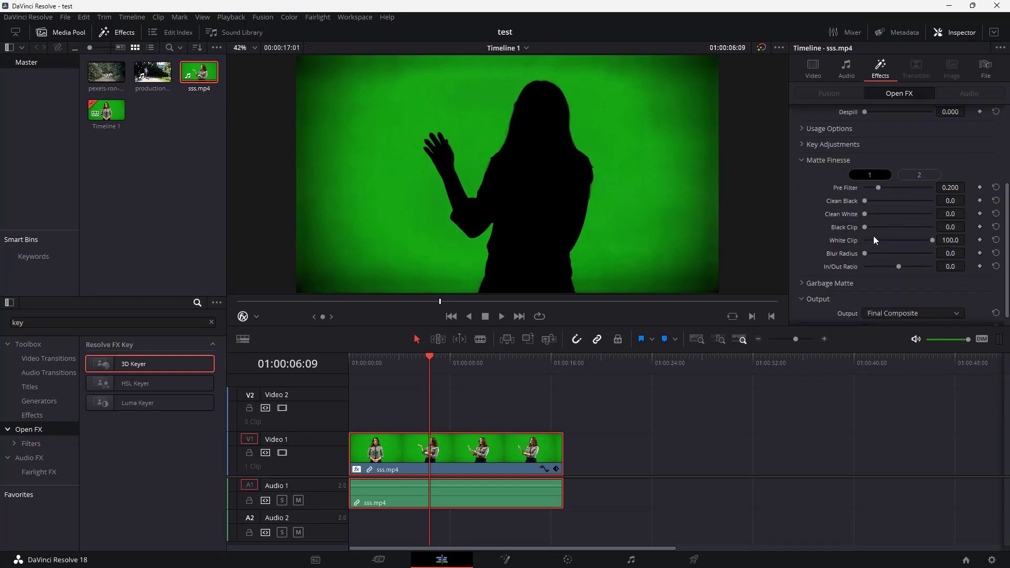
pyautogui.moveTo(866, 226)
pyautogui.mouseDown()
pyautogui.moveTo(890, 229)
pyautogui.moveTo(857, 232)
pyautogui.mouseUp()
pyautogui.moveTo(930, 241); pyautogui.dragTo(882, 241)
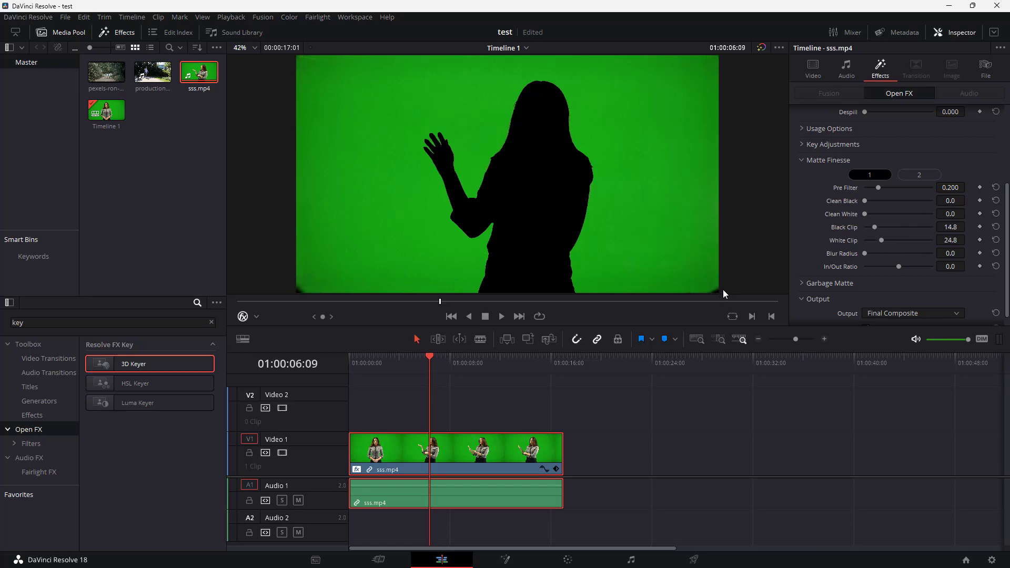
pyautogui.moveTo(874, 226)
pyautogui.mouseDown()
pyautogui.moveTo(878, 243)
pyautogui.moveTo(863, 228)
pyautogui.moveTo(868, 237)
pyautogui.mouseUp()
pyautogui.scroll(3, 904, 211)
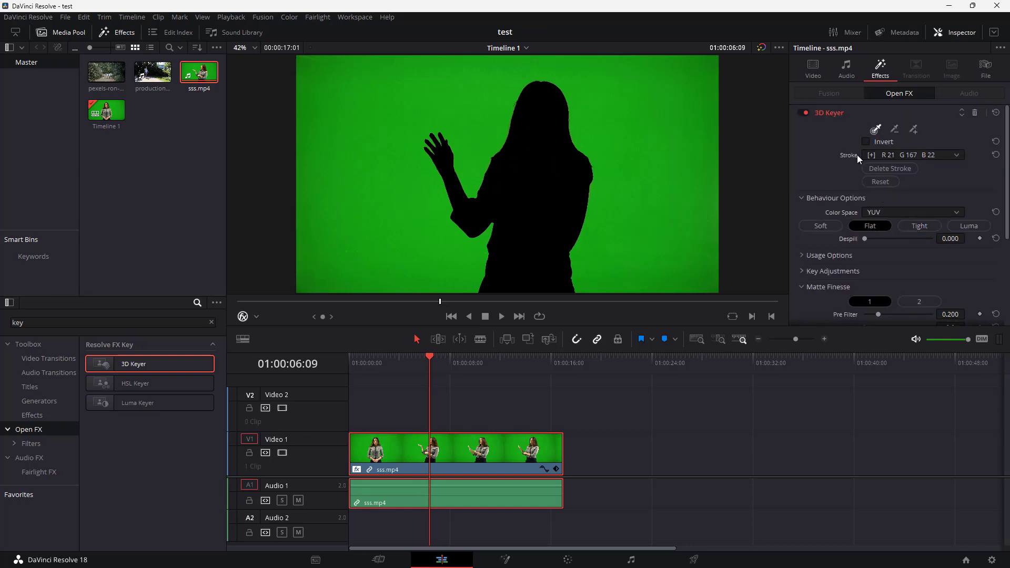
# Step: Turn Invert back on and restore Despill to 0.997
pyautogui.click(866, 142)
pyautogui.click(866, 143)
pyautogui.scroll(-3, 885, 212)
pyautogui.scroll(3, 887, 179)
pyautogui.click(866, 142)
pyautogui.click(866, 142)
pyautogui.click(866, 142)
pyautogui.moveTo(865, 240); pyautogui.dragTo(973, 235)
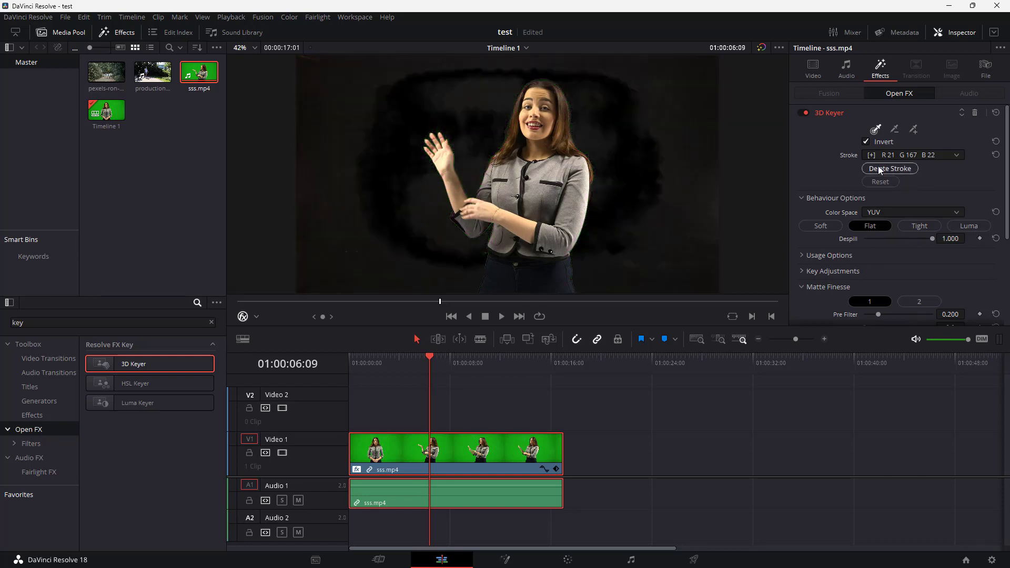
# Step: Raise White Clip to remove the dark halo, keeping Invert on
pyautogui.scroll(-3, 879, 181)
pyautogui.scroll(-3, 869, 190)
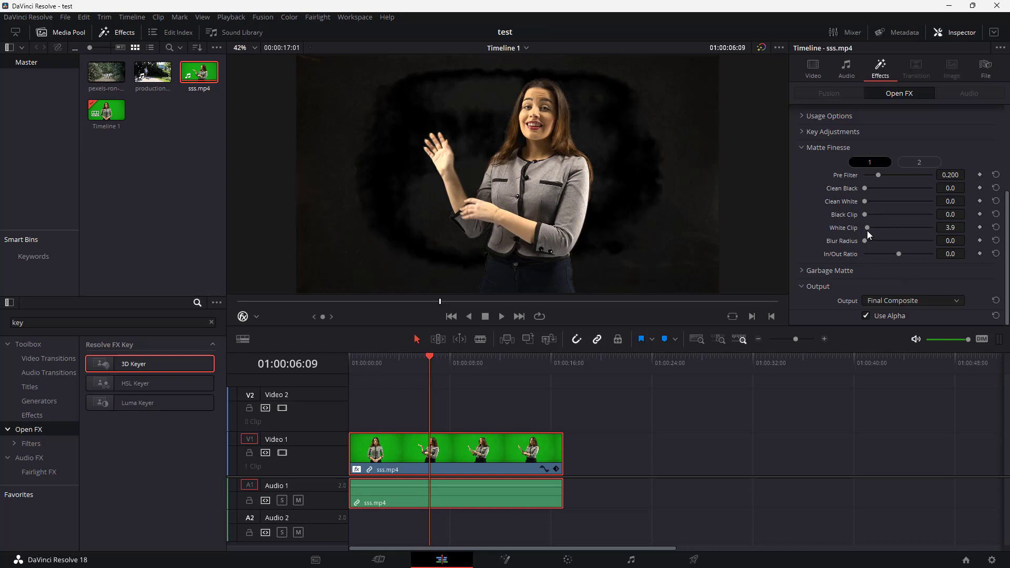
pyautogui.moveTo(868, 229); pyautogui.dragTo(930, 227)
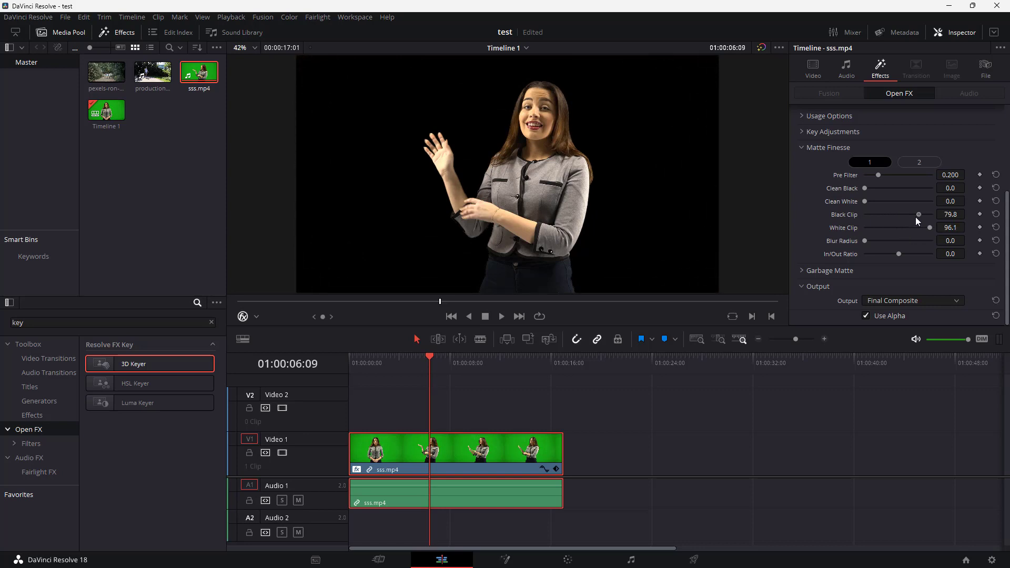
pyautogui.scroll(3, 881, 168)
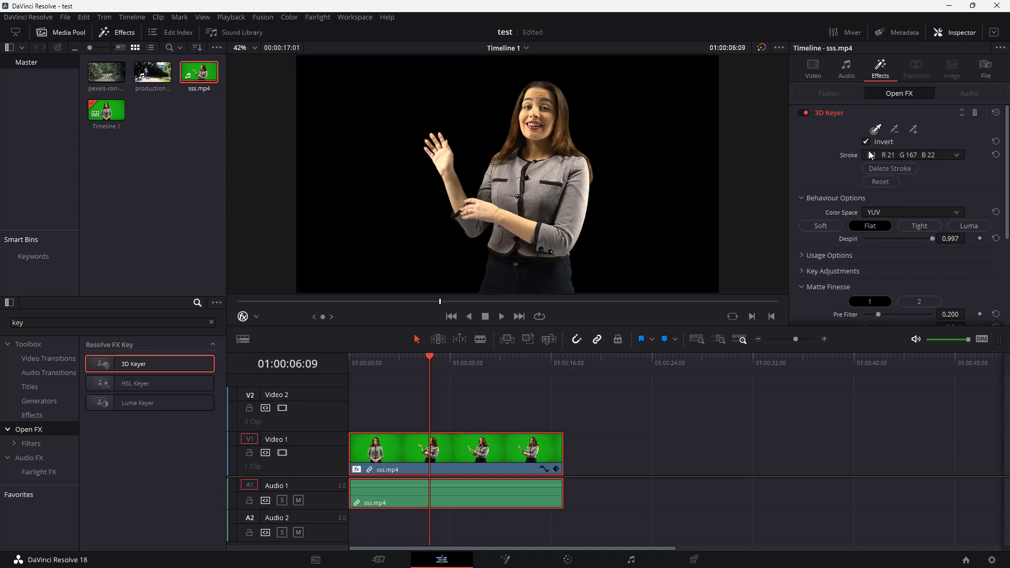
pyautogui.click(866, 142)
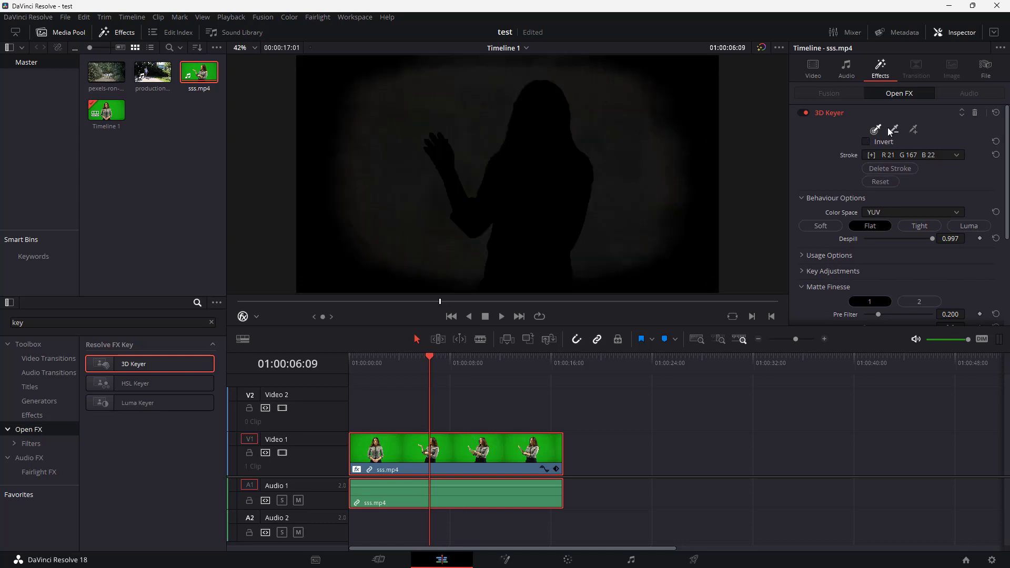
pyautogui.click(867, 142)
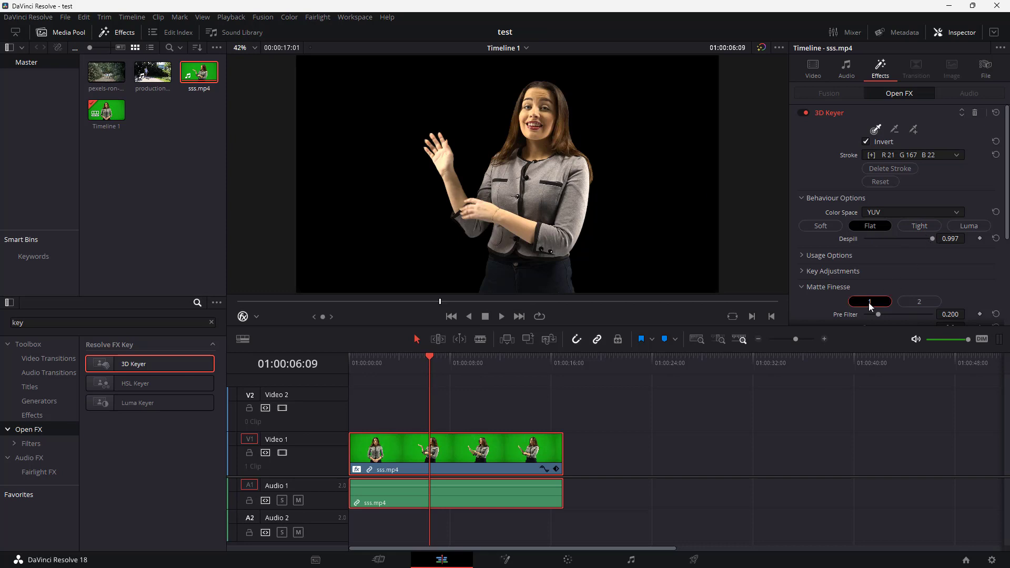
# Step: Set Chroma Tolerance to -10.4 and Low Softness to 0.271, then move sss.mp4 to Video 2
pyautogui.scroll(-3, 842, 265)
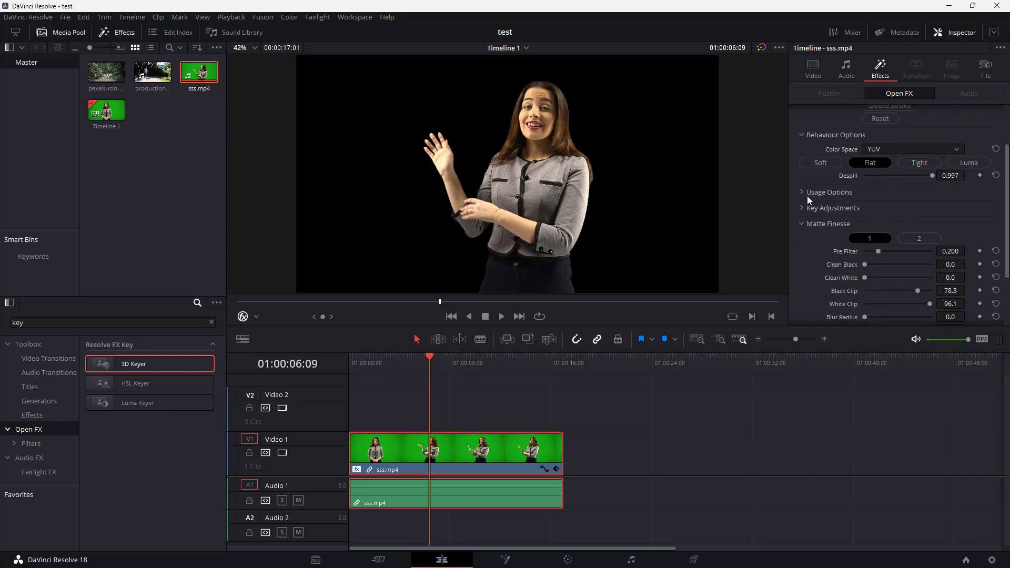
pyautogui.click(802, 192)
pyautogui.scroll(-3, 806, 237)
pyautogui.click(803, 211)
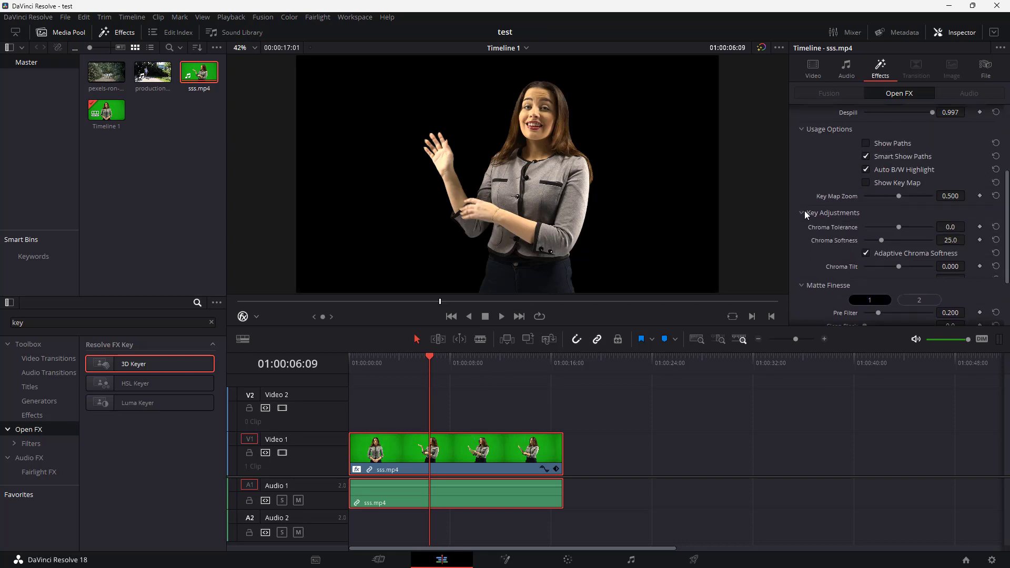
pyautogui.scroll(-3, 893, 226)
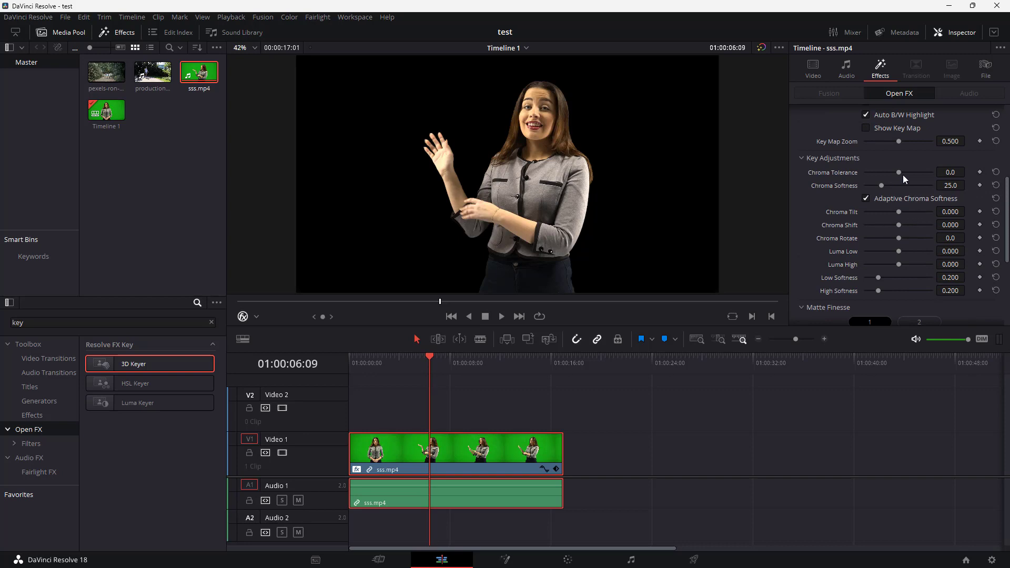
pyautogui.moveTo(899, 173)
pyautogui.mouseDown()
pyautogui.moveTo(909, 173)
pyautogui.moveTo(857, 174)
pyautogui.moveTo(892, 172)
pyautogui.mouseUp()
pyautogui.moveTo(878, 277); pyautogui.dragTo(883, 278)
pyautogui.moveTo(427, 453); pyautogui.dragTo(427, 410)
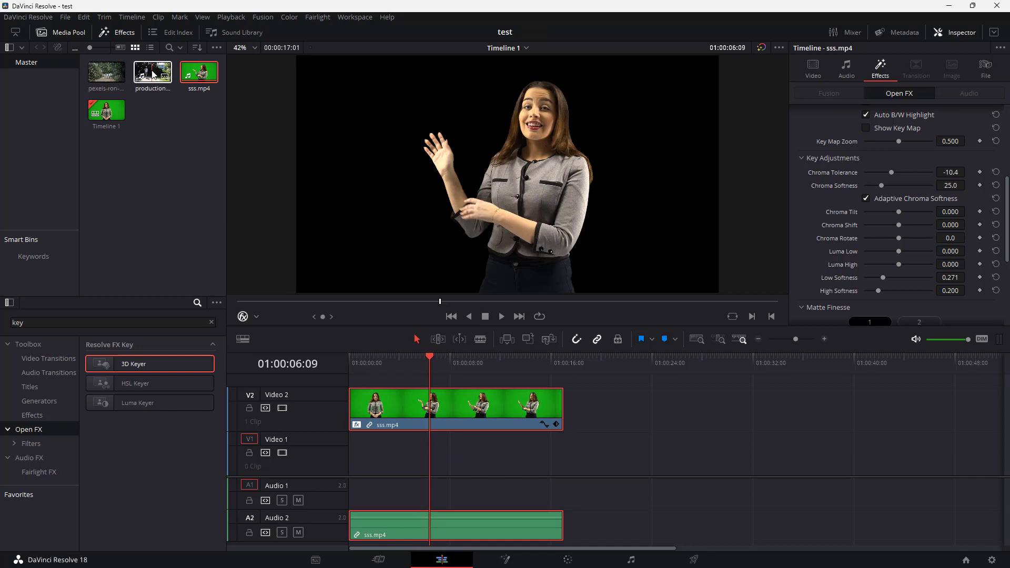
# Step: Drop the forest path clip onto Video 1 under the presenter, then scrub and play the composite
pyautogui.moveTo(106, 72); pyautogui.dragTo(352, 460)
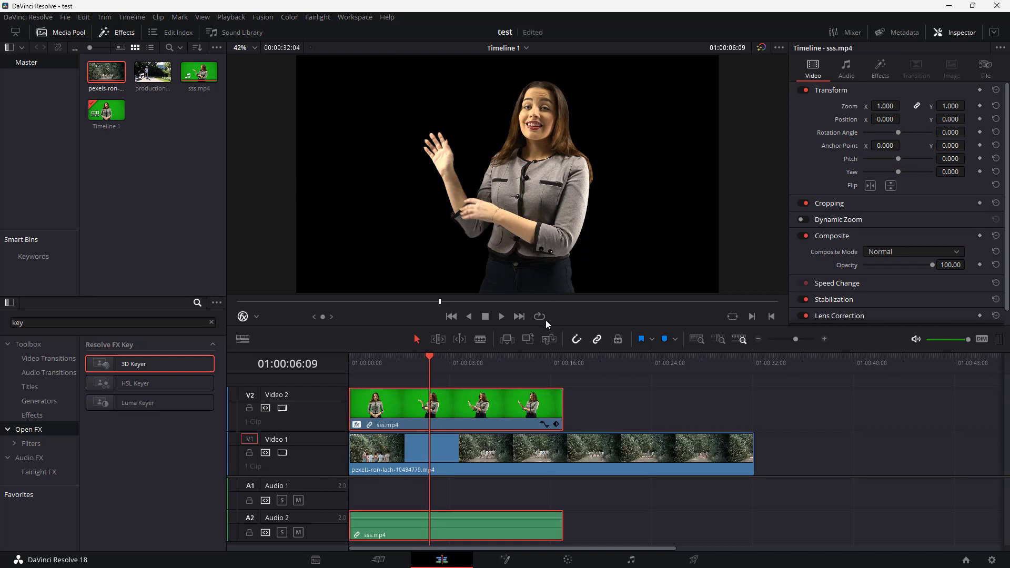
pyautogui.moveTo(433, 357); pyautogui.dragTo(456, 359)
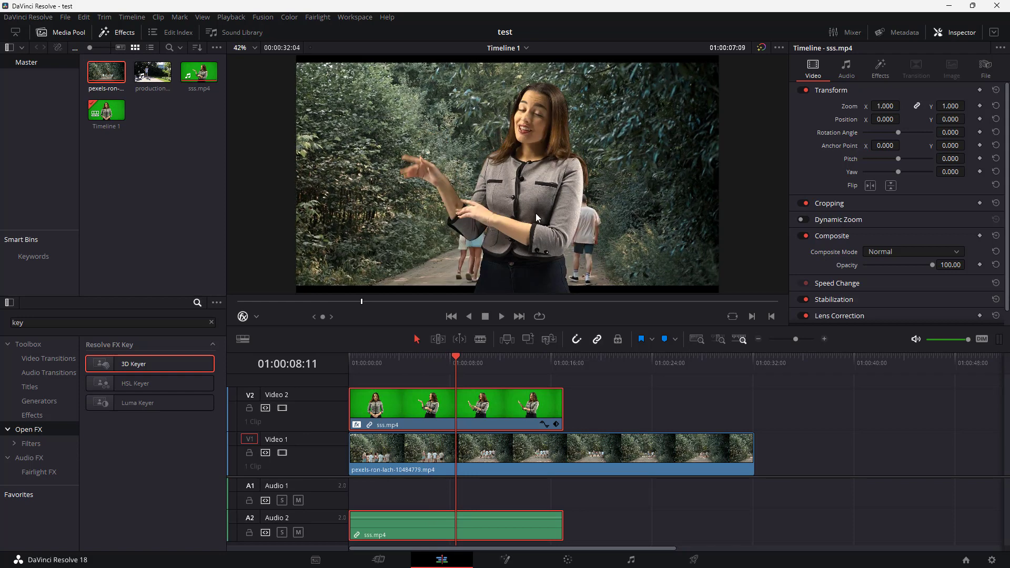
pyautogui.click(503, 315)
pyautogui.click(486, 317)
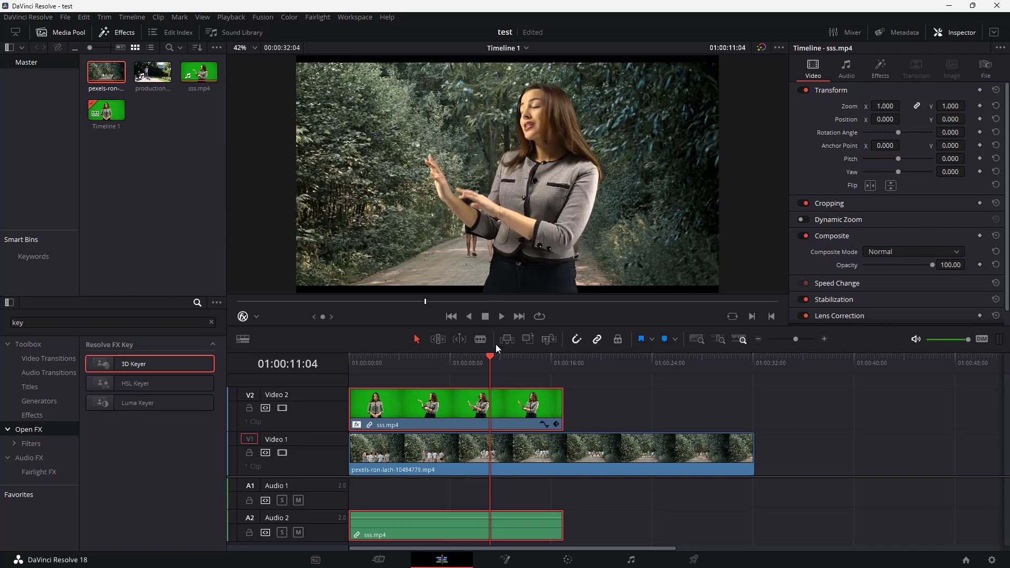
pyautogui.moveTo(485, 360)
pyautogui.mouseDown()
pyautogui.moveTo(405, 366)
pyautogui.moveTo(501, 365)
pyautogui.mouseUp()
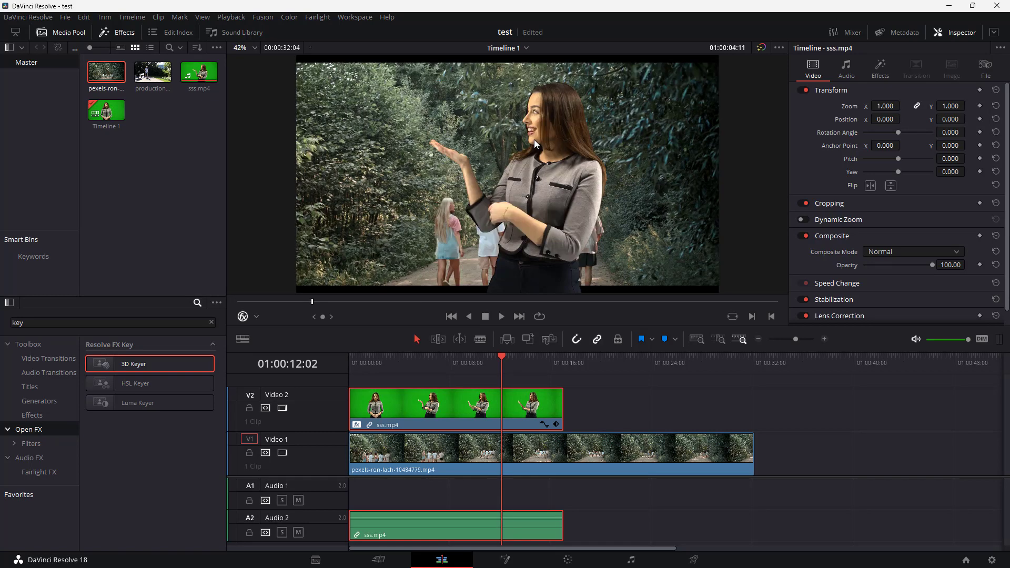